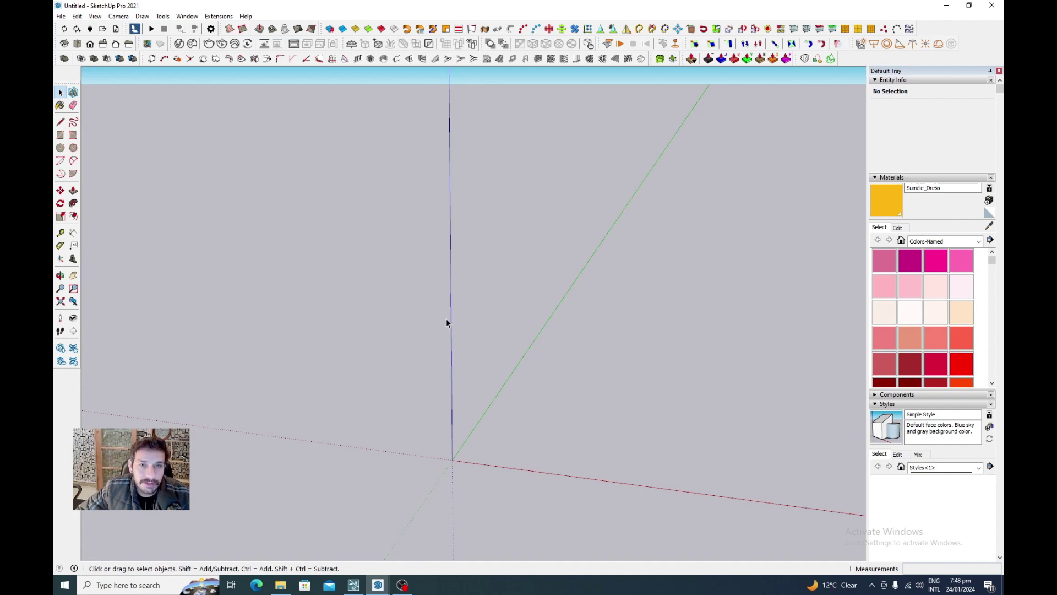
Step: Draw a rectangle from the origin and reverse its face orientation
key("r")
left_click(452, 459)
left_click(591, 410)
key("space")
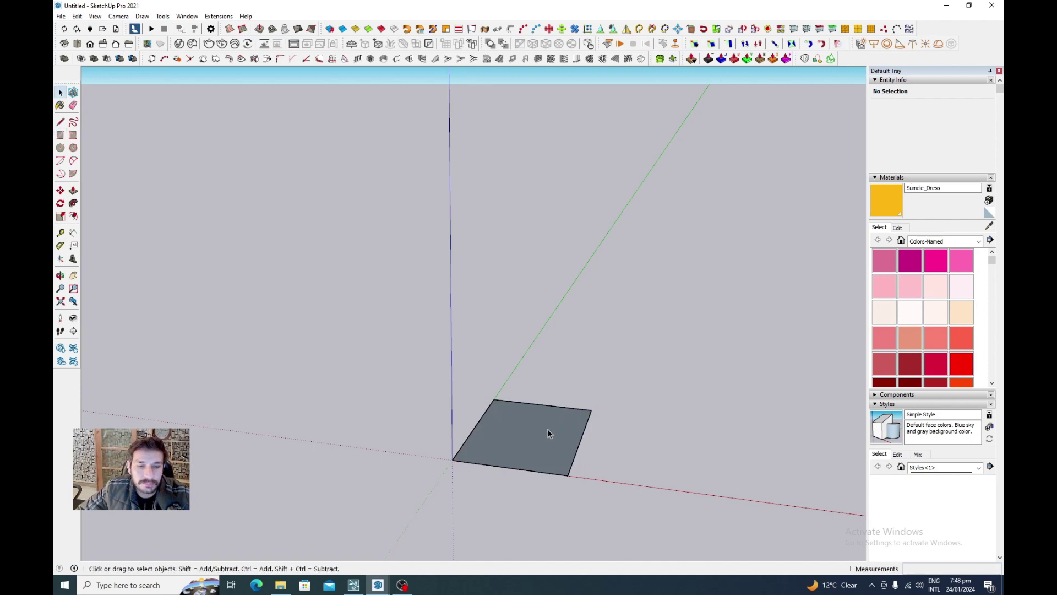
right_click(543, 431)
left_click(511, 438)
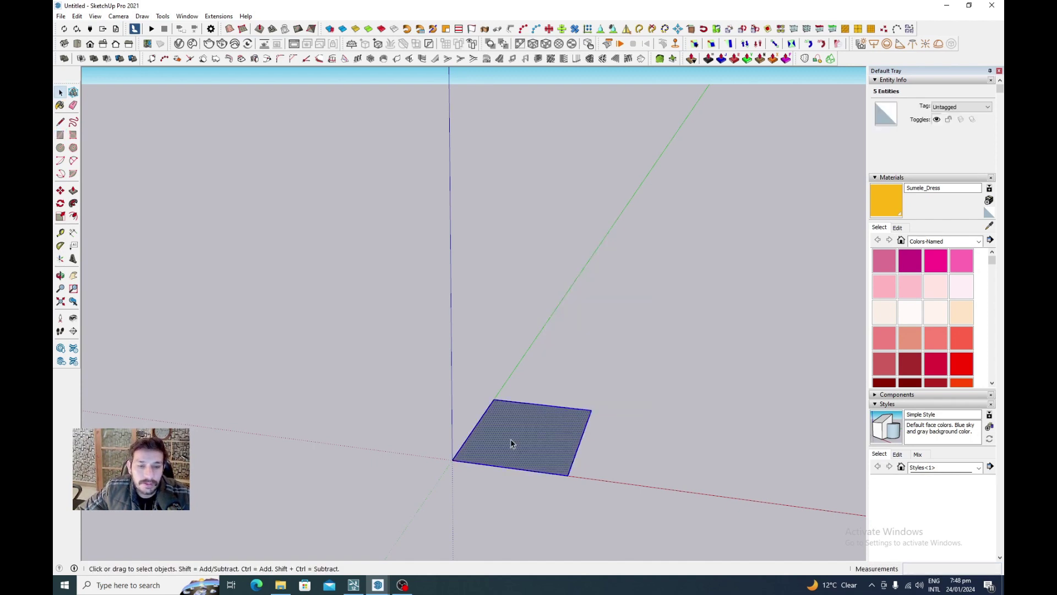
right_click(511, 438)
left_click(545, 331)
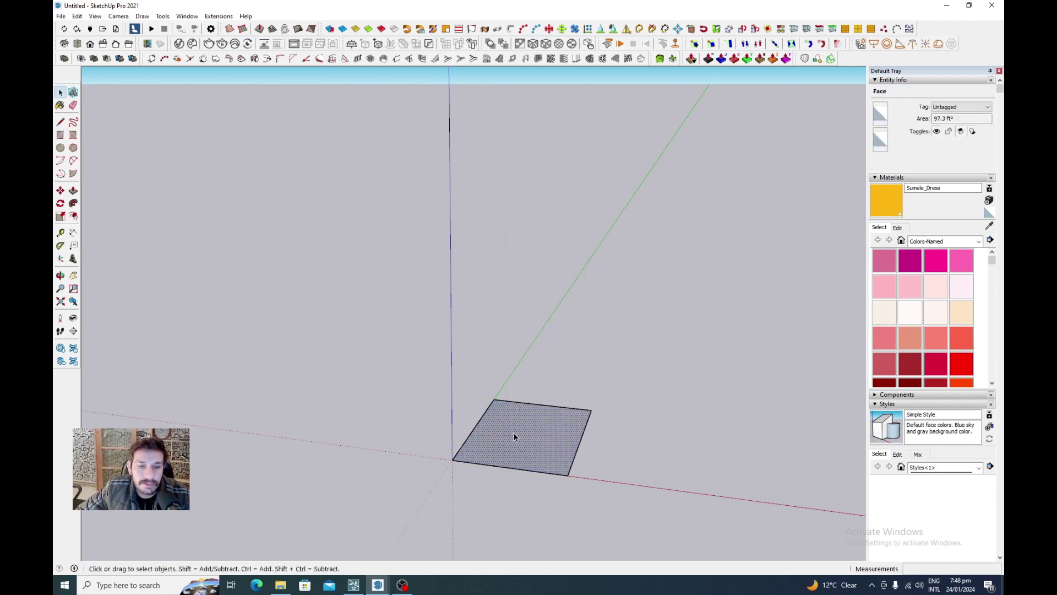
Step: Select the rectangle face with its edges and make it a group
left_click(509, 433)
scroll(509, 433, "up", 1)
scroll(508, 433, "up", 1)
double_click(509, 433)
right_click(509, 433)
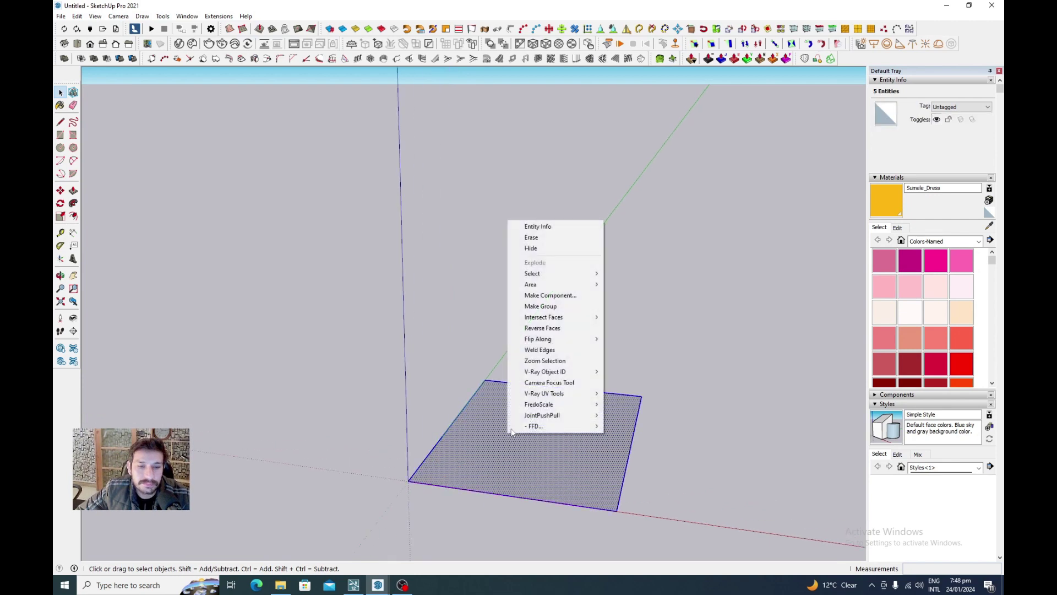
left_click(545, 306)
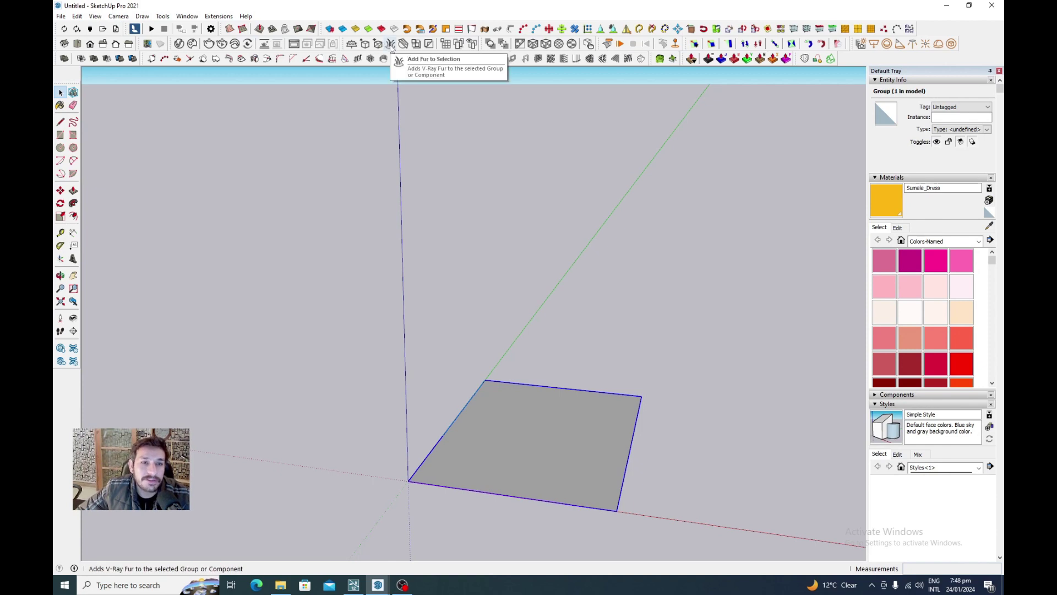
Step: Draw a second rectangle beside the grouped one
key("r")
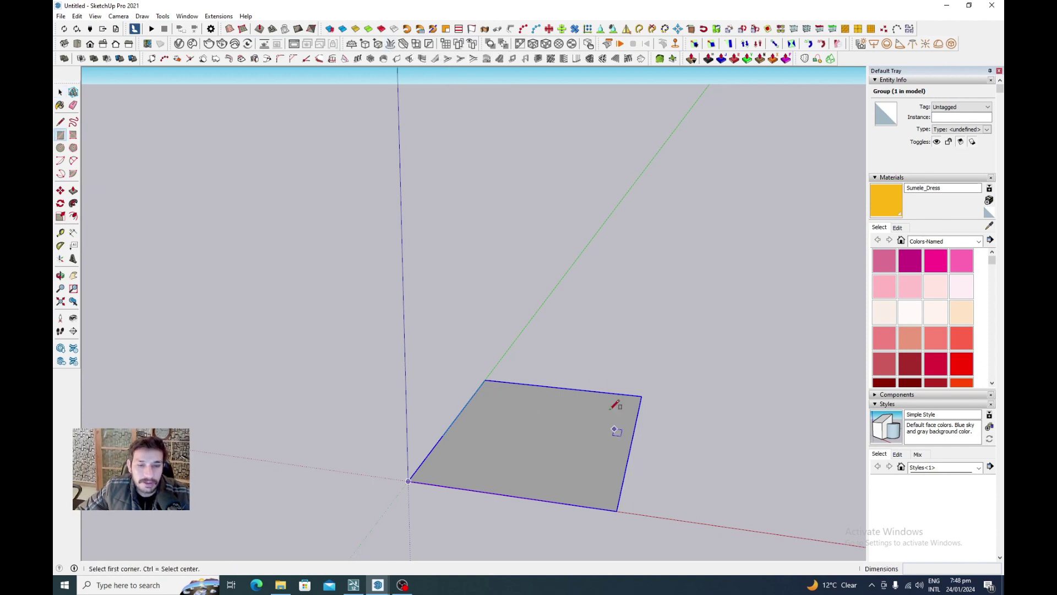
scroll(611, 409, "down", 2)
left_click(638, 466)
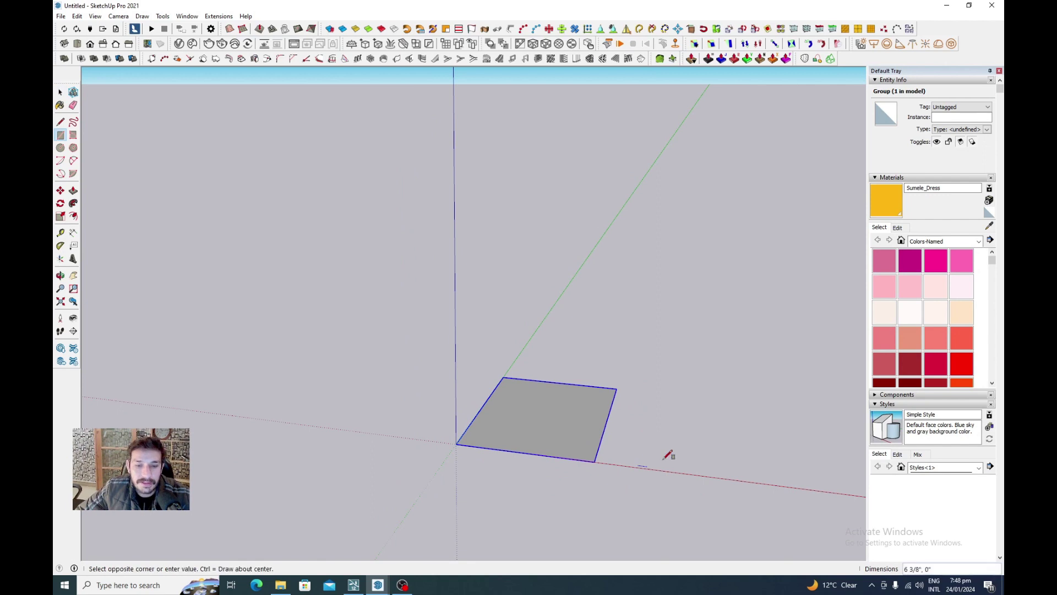
left_click(750, 404)
key("space")
left_click(698, 432)
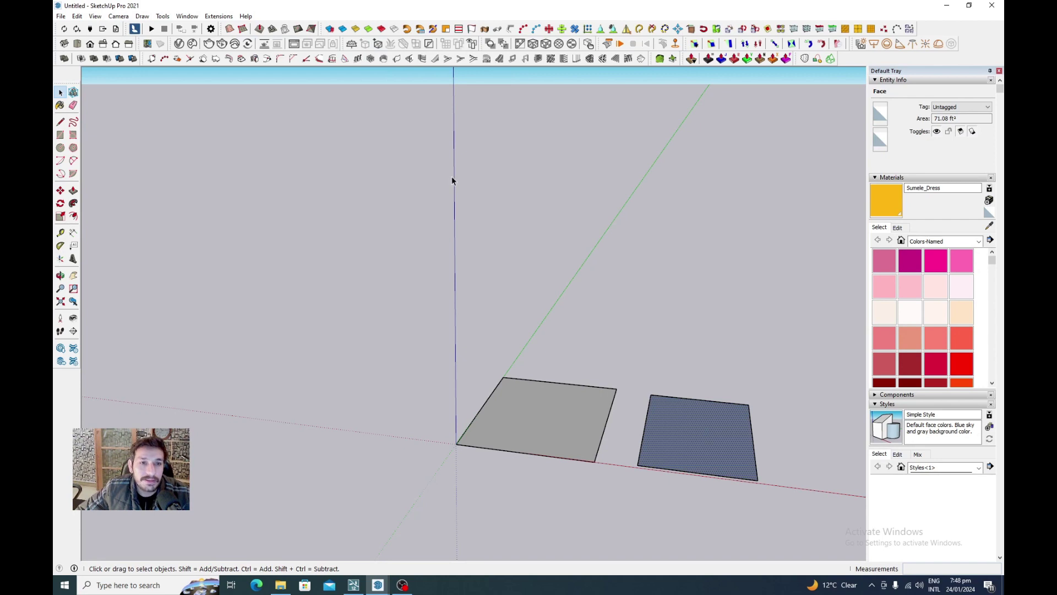
Step: Add V-Ray Fur to the grouped rectangle
left_click(517, 407)
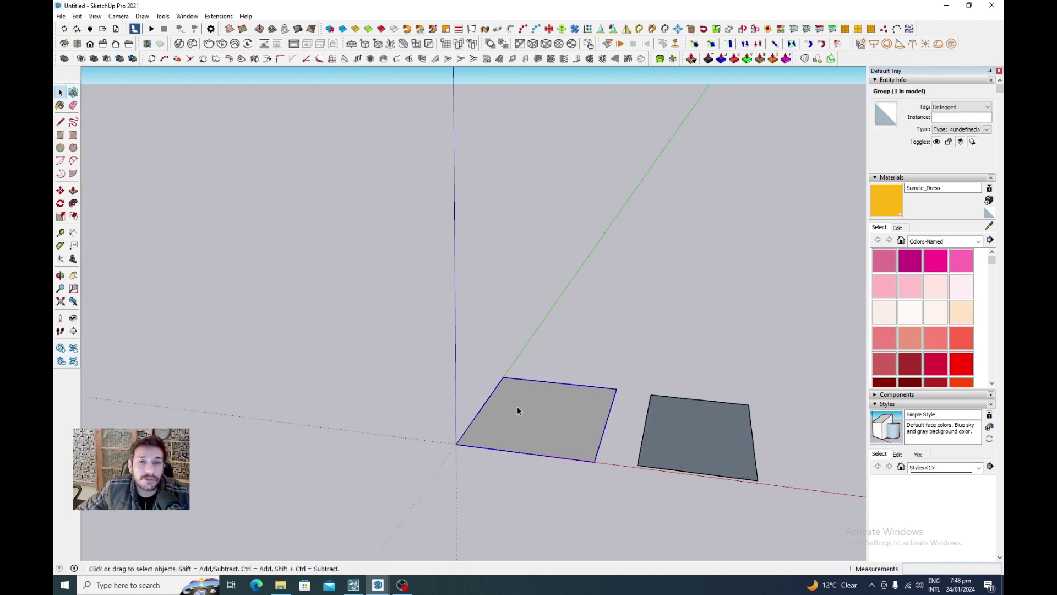
left_click(394, 46)
scroll(548, 434, "up", 3)
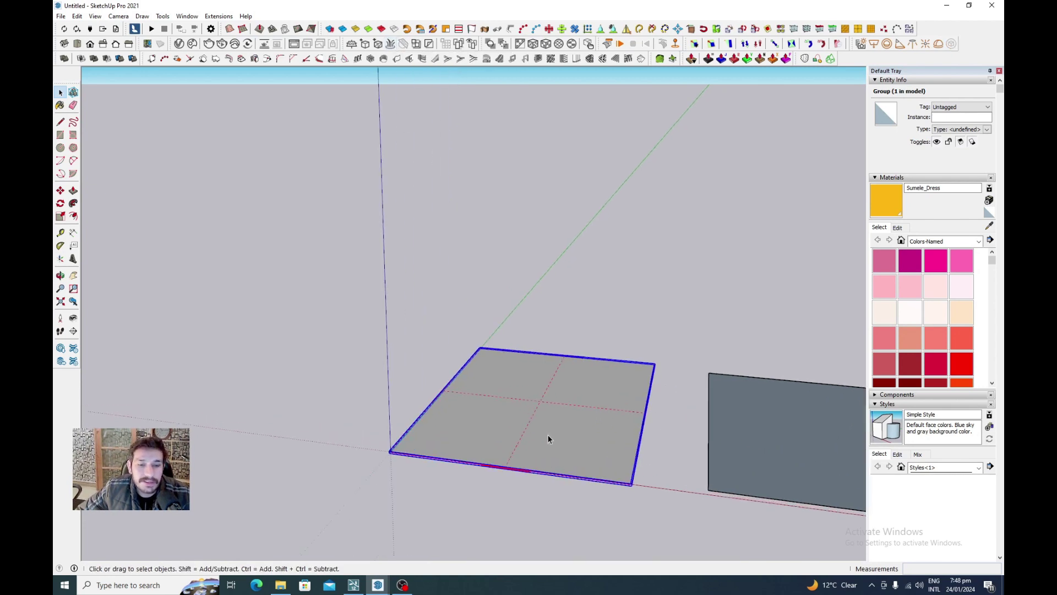
scroll(536, 434, "up", 1)
scroll(518, 412, "up", 2)
scroll(392, 385, "down", 3)
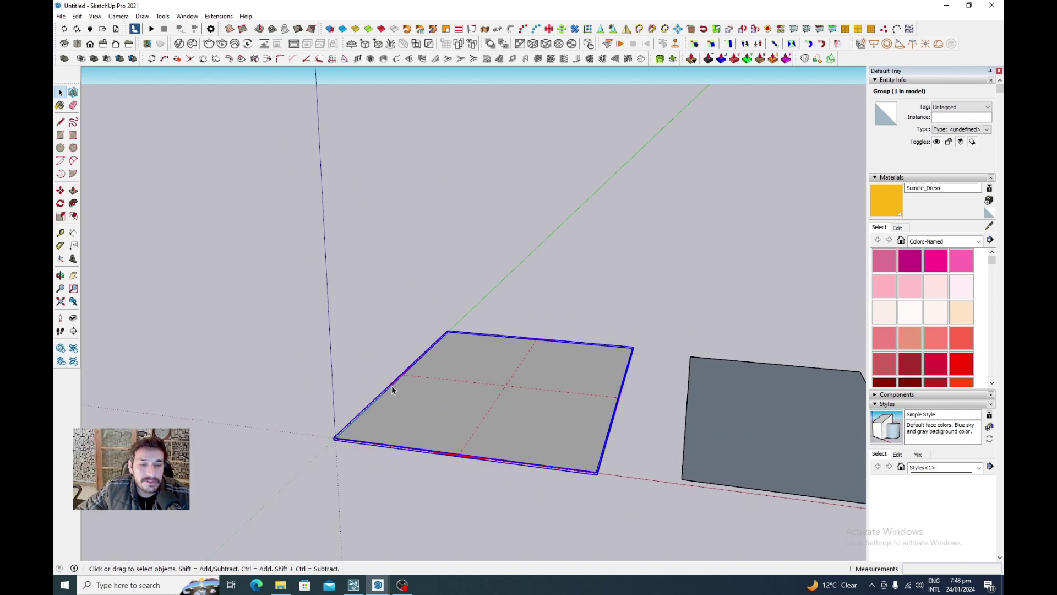
scroll(510, 424, "up", 3)
scroll(418, 380, "down", 1)
scroll(439, 382, "up", 2)
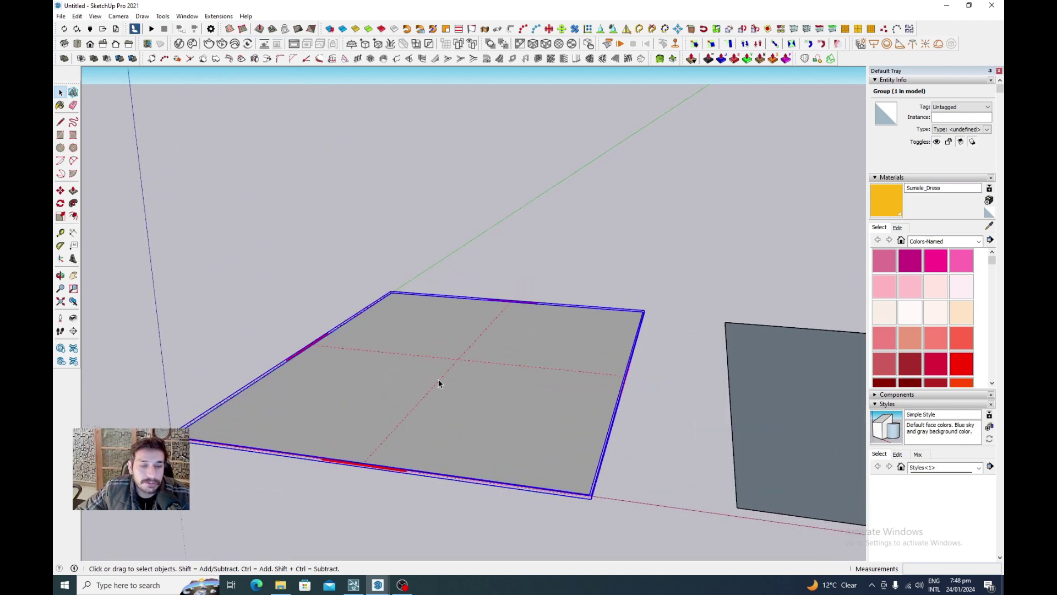
Step: Start the V-Ray interactive render of the furred rectangle
left_click(222, 46)
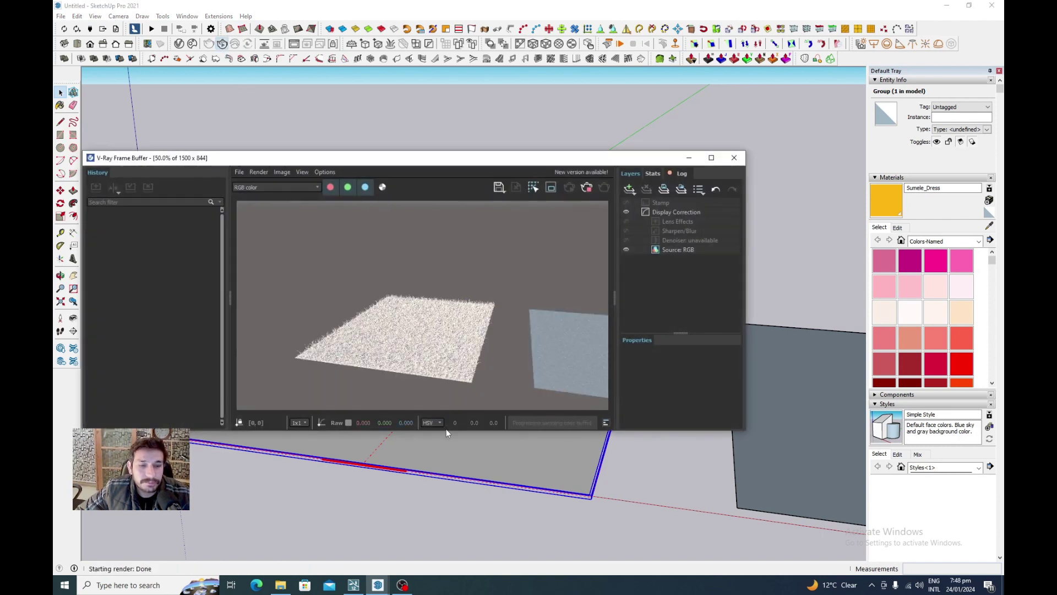
scroll(418, 361, "up", 1)
scroll(417, 362, "up", 1)
scroll(417, 362, "down", 1)
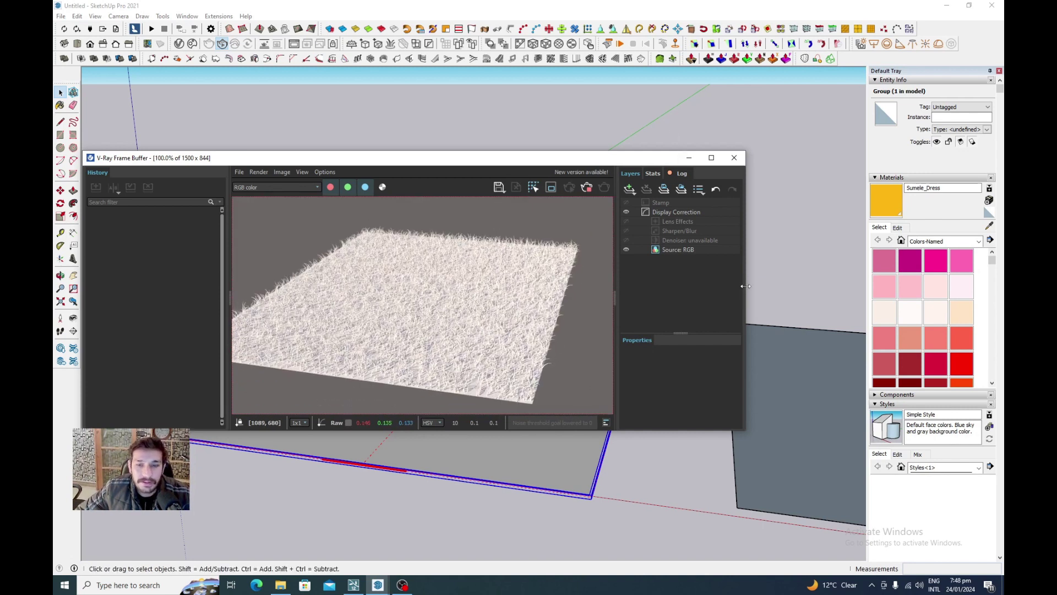
Step: Narrow the Frame Buffer, collapse its layers and history panels, and reposition it
left_click_drag(746, 286, 633, 292)
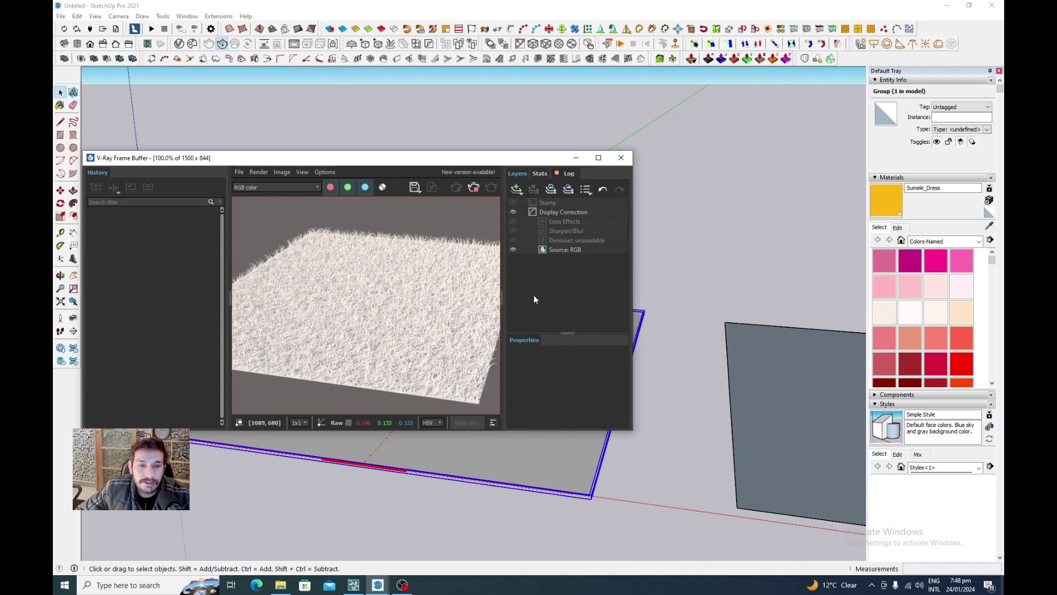
left_click(503, 297)
left_click(230, 295)
left_click_drag(330, 158, 567, 135)
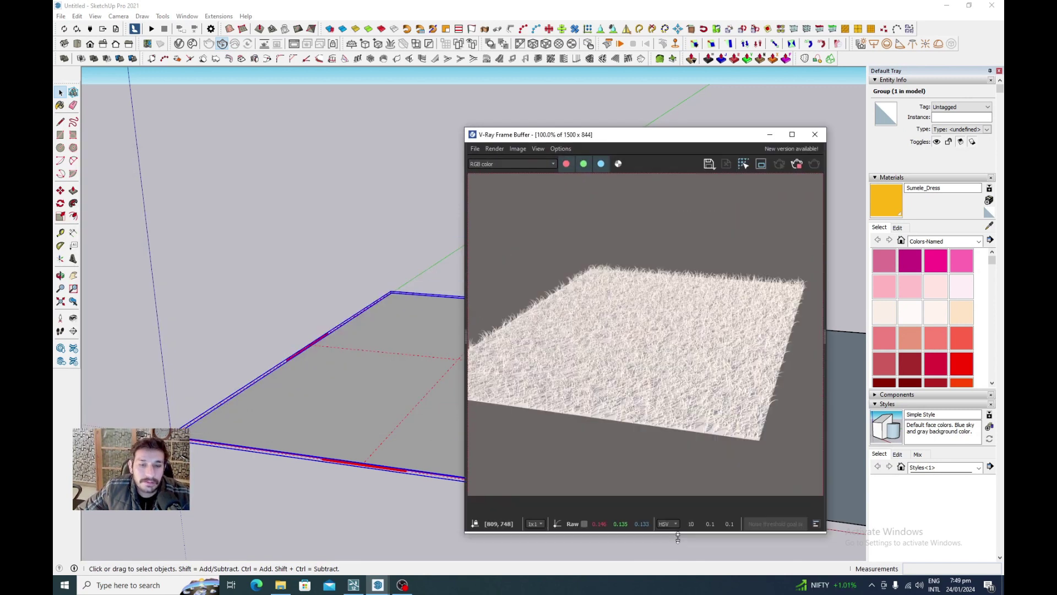
scroll(619, 352, "up", 1)
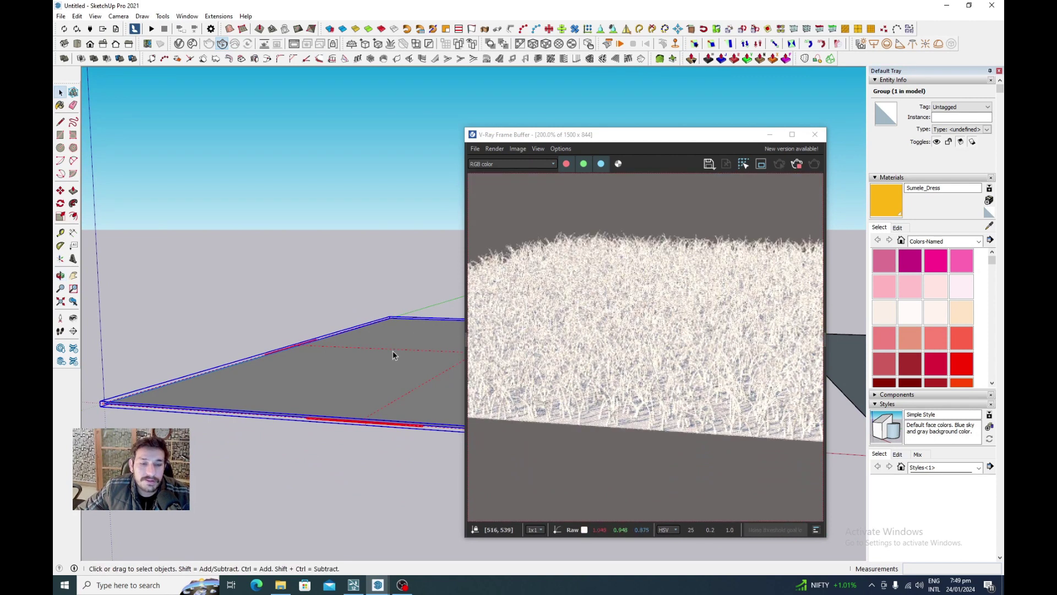
middle_click_drag(392, 351, 393, 356)
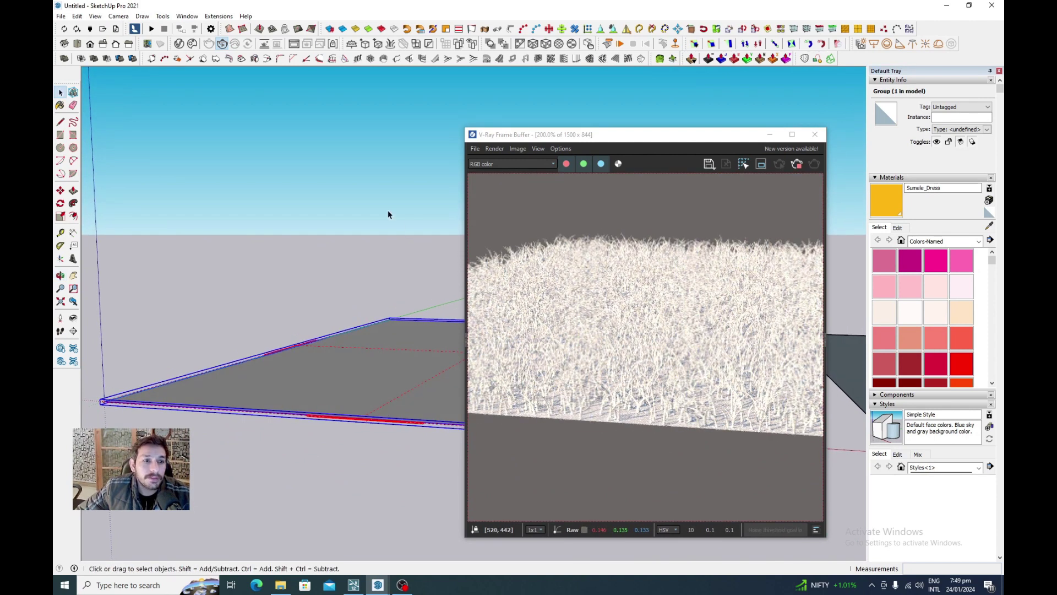
left_click(388, 210)
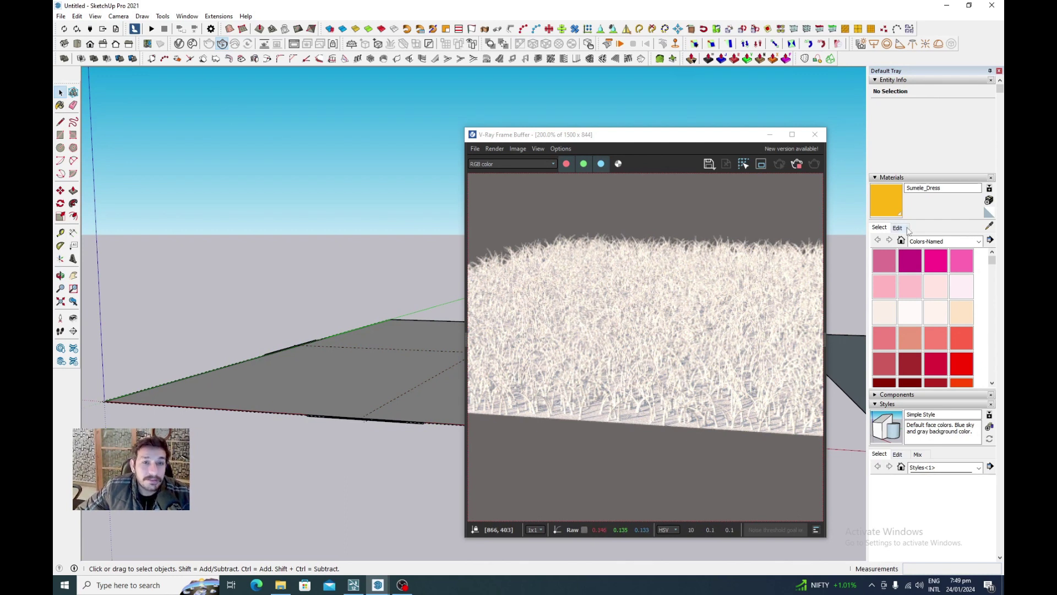
Step: Begin a new textured material, then cancel the Create Material dialog
left_click(989, 202)
left_click(581, 325)
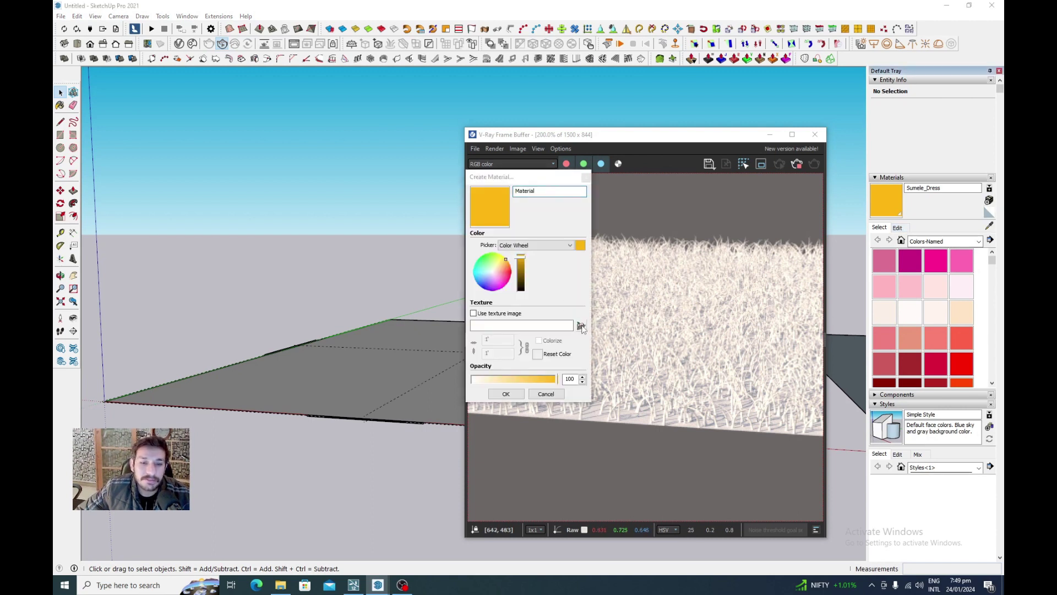
left_click(517, 492)
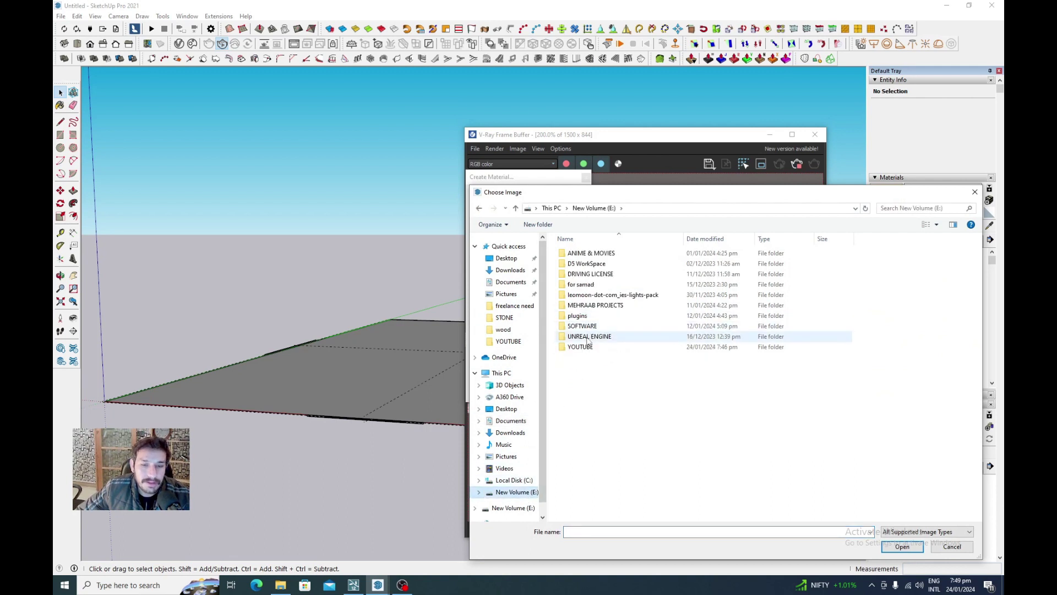
left_click(974, 192)
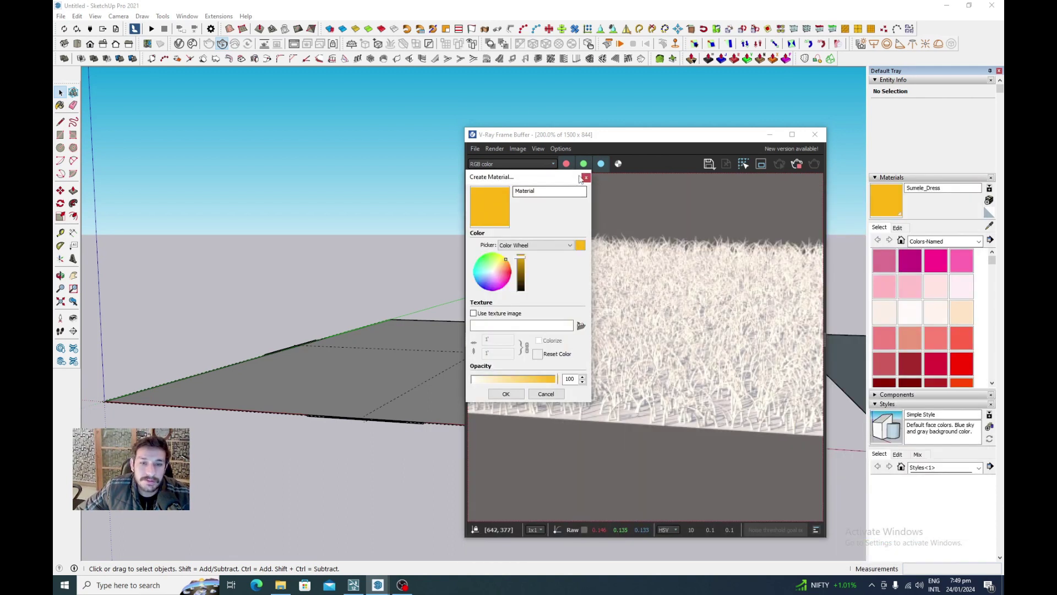
left_click(585, 178)
left_click(897, 228)
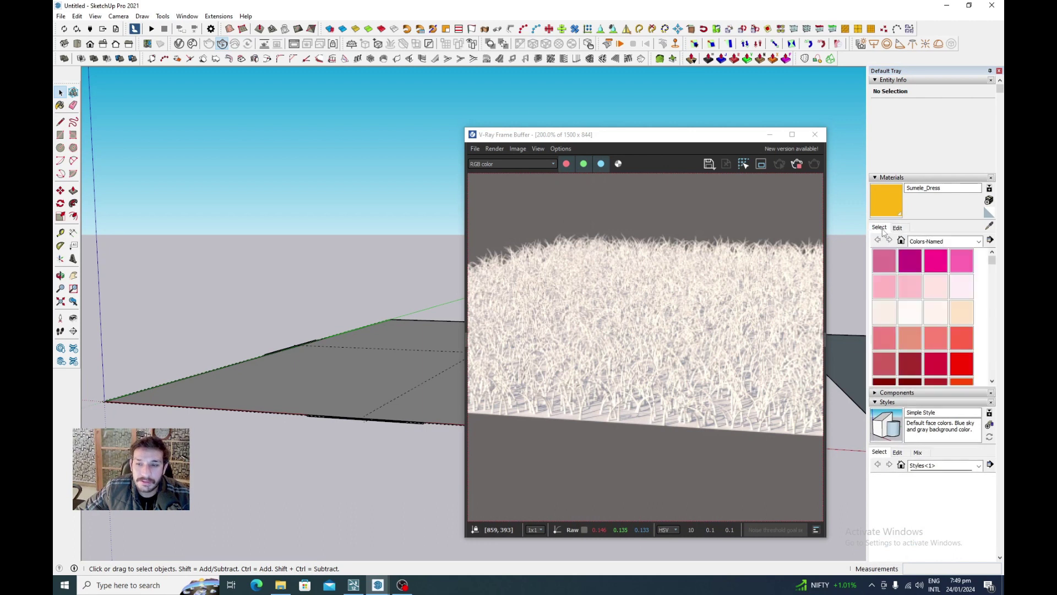
Step: Paint the rectangle with Grass Dark Green, then Grass Light Green from Landscaping, Fencing and Vegetation
left_click(979, 241)
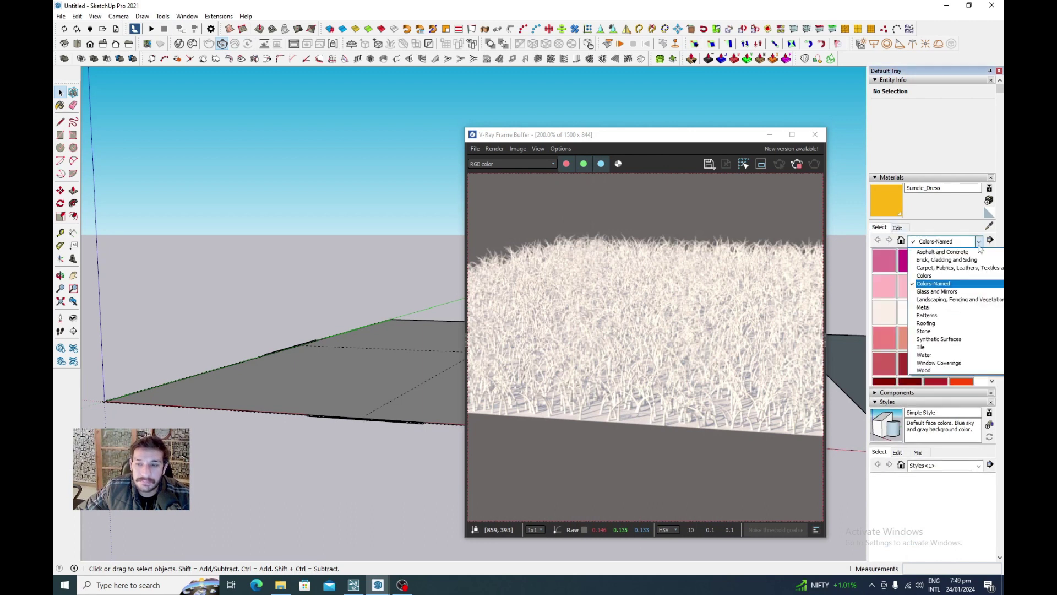
left_click(952, 300)
left_click(962, 311)
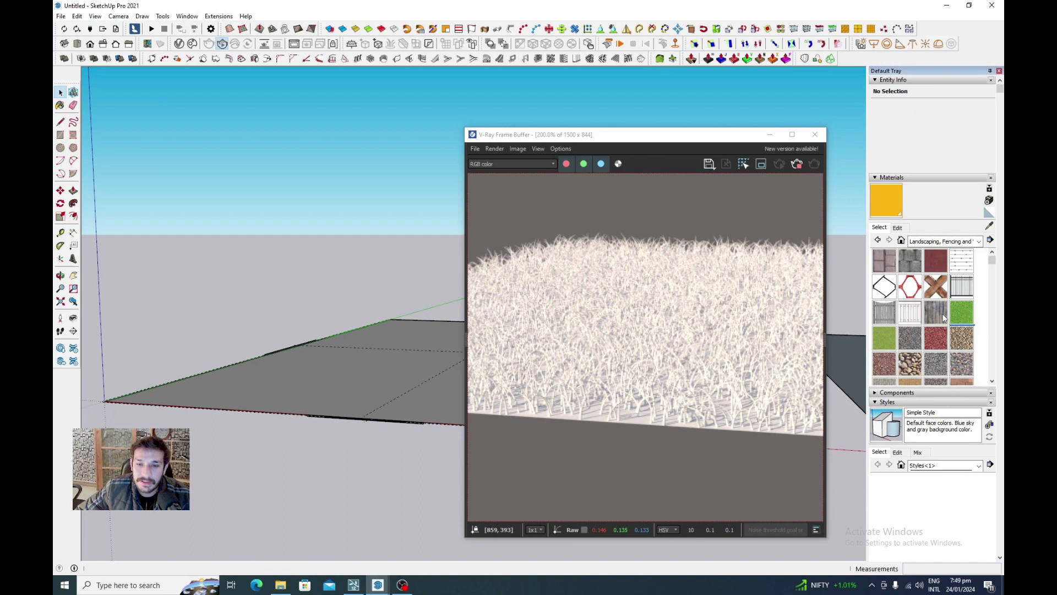
left_click(399, 365)
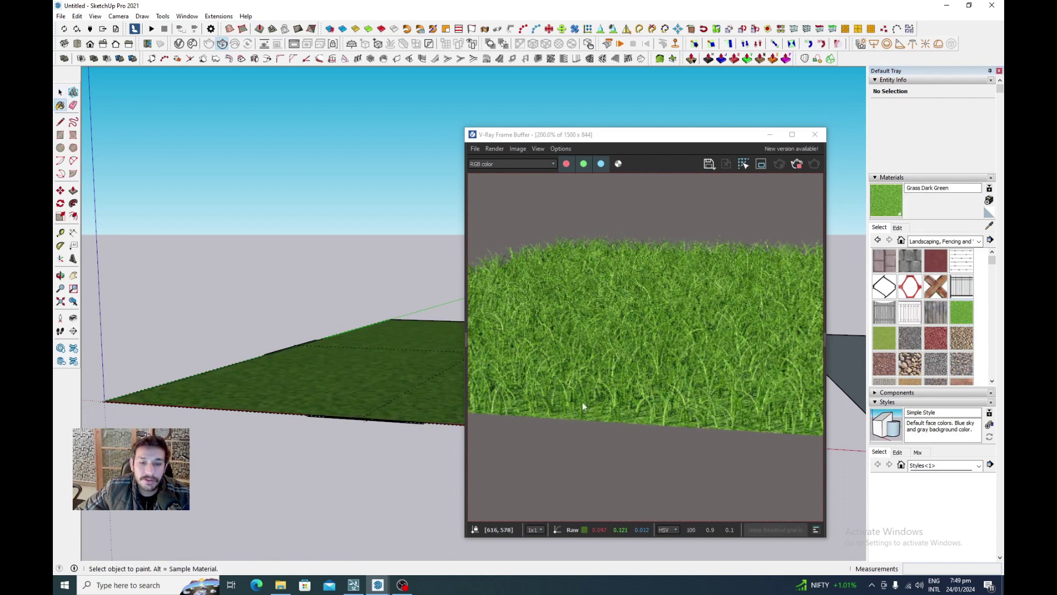
left_click(883, 338)
left_click(397, 383)
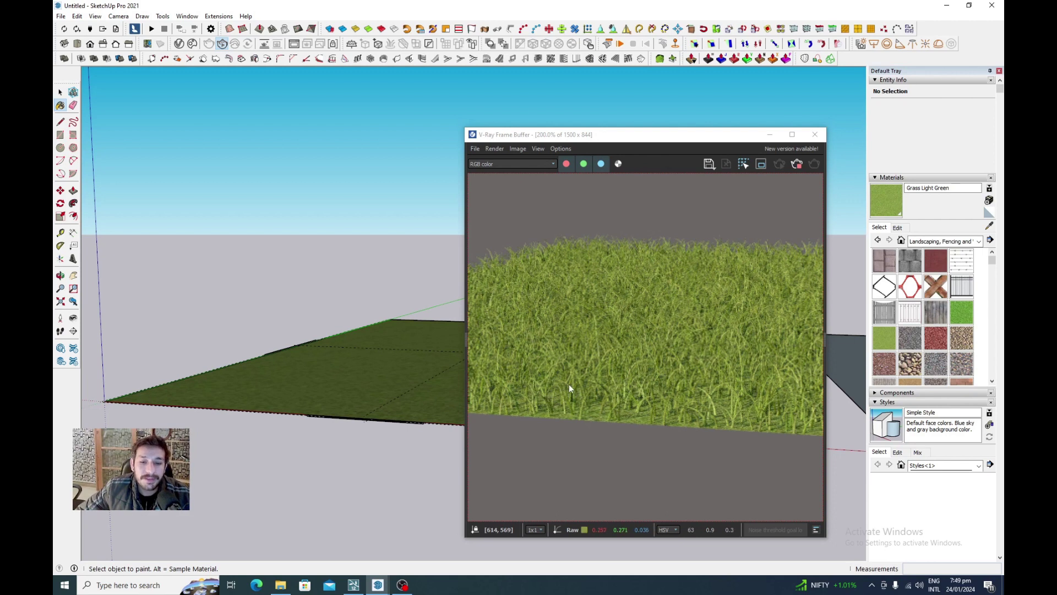
scroll(601, 371, "down", 1)
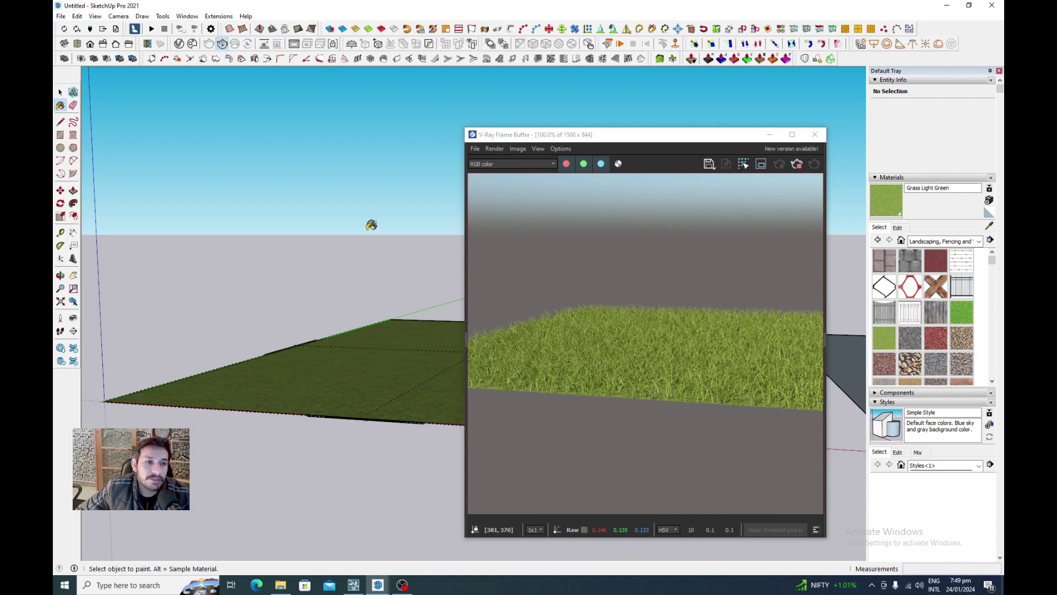
Step: Show the Fur geometry's settings in the V-Ray Asset Editor
left_click(179, 44)
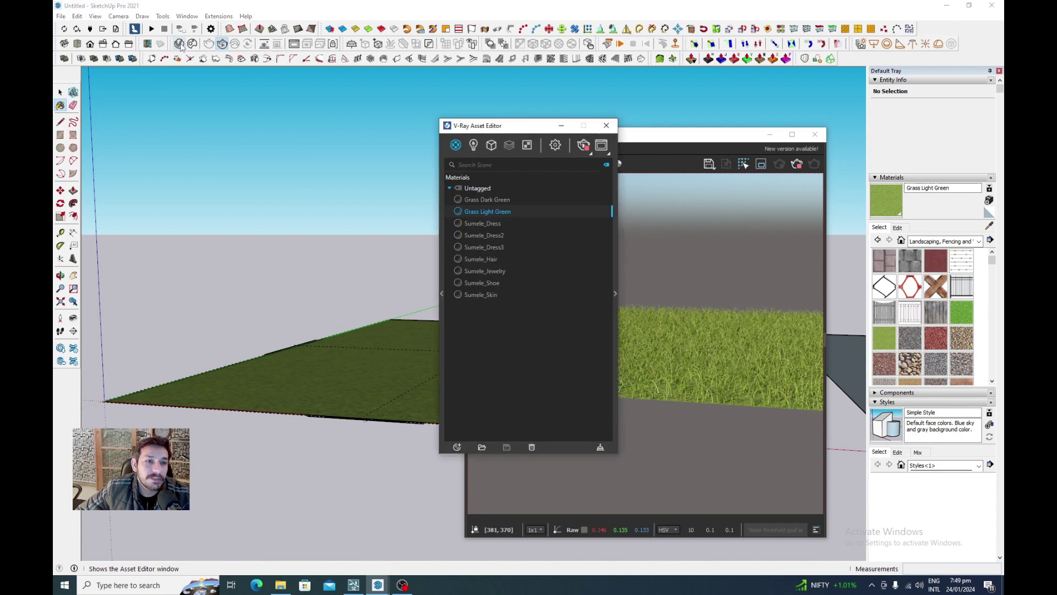
left_click(491, 145)
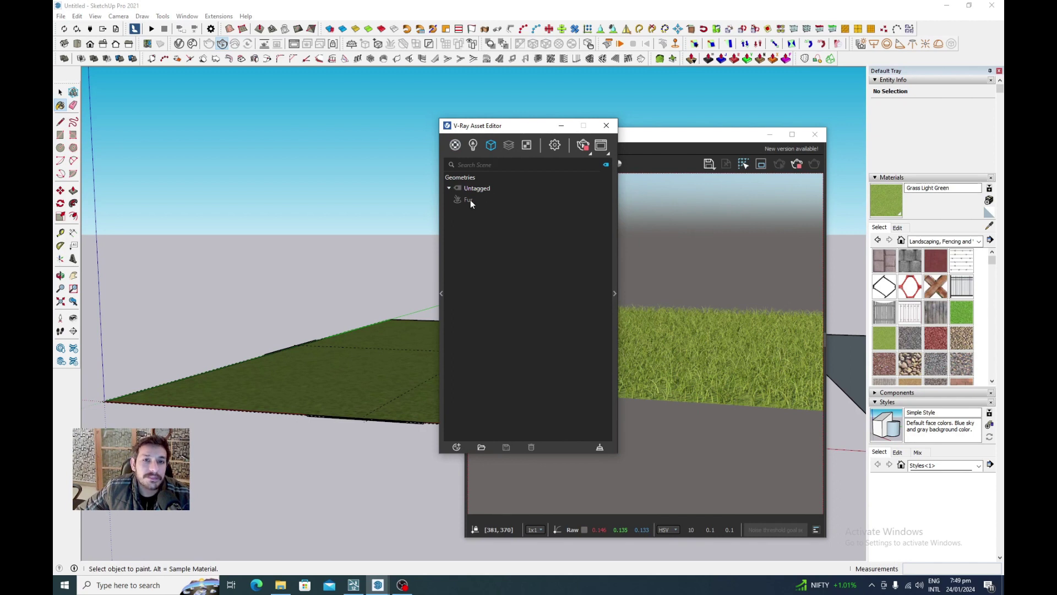
left_click(470, 200)
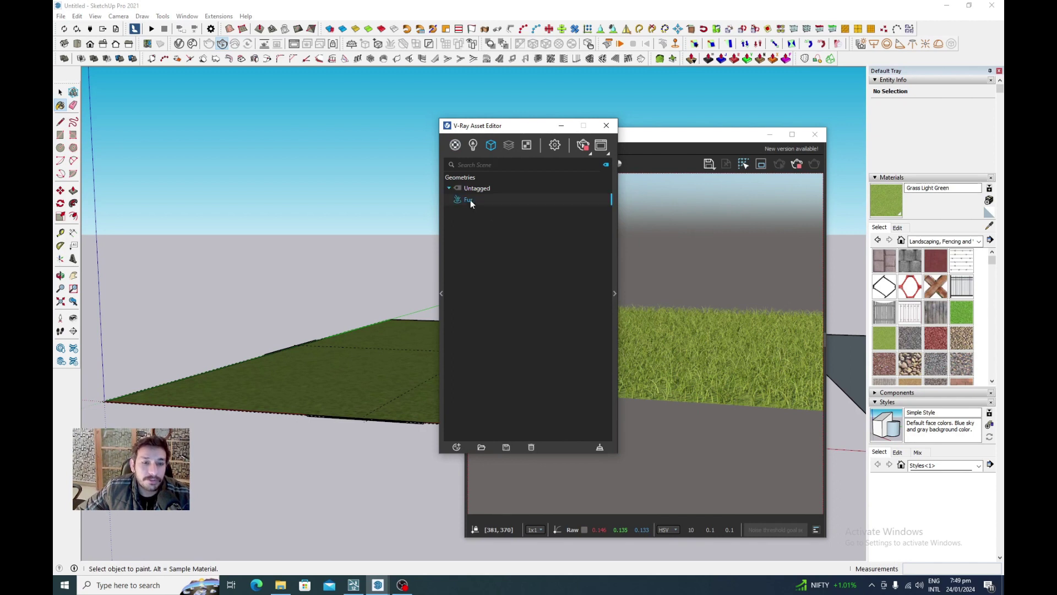
left_click(615, 293)
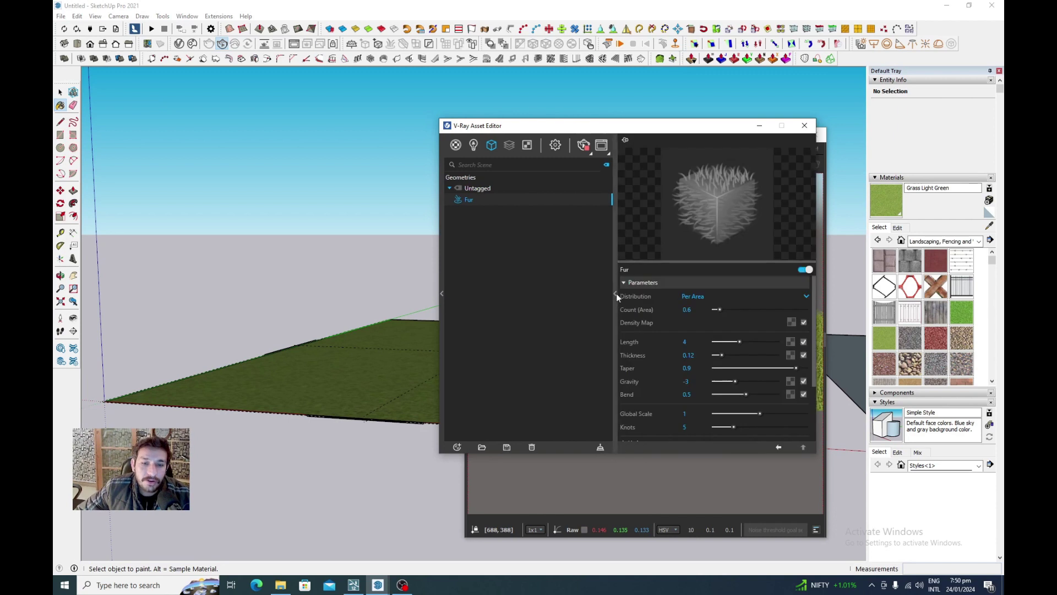
Step: Set the fur Count (Area) to 6.8 and Length to 0.94
left_click_drag(534, 126, 268, 126)
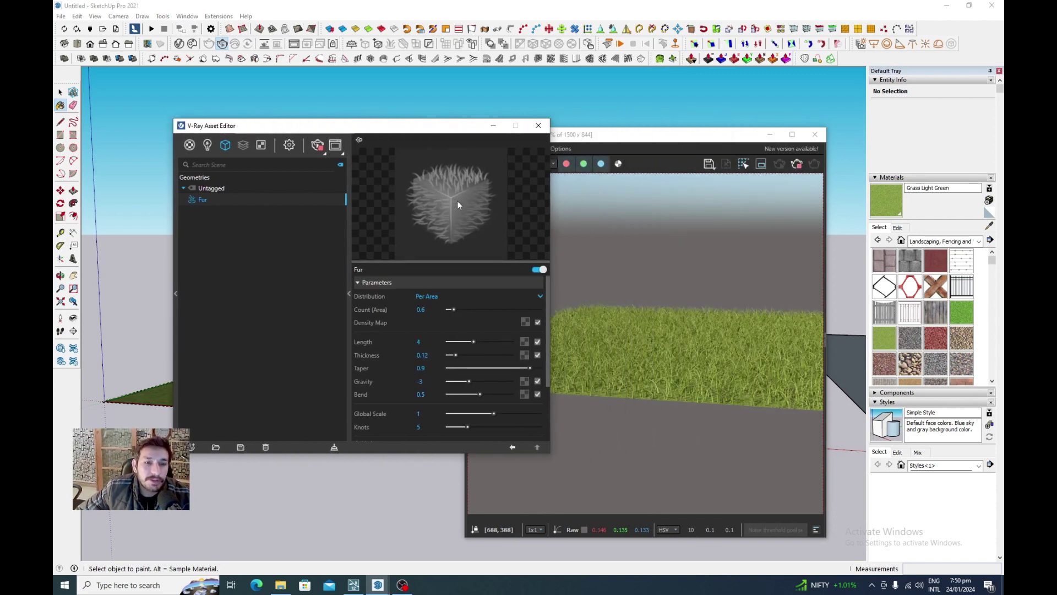
left_click_drag(403, 131, 364, 138)
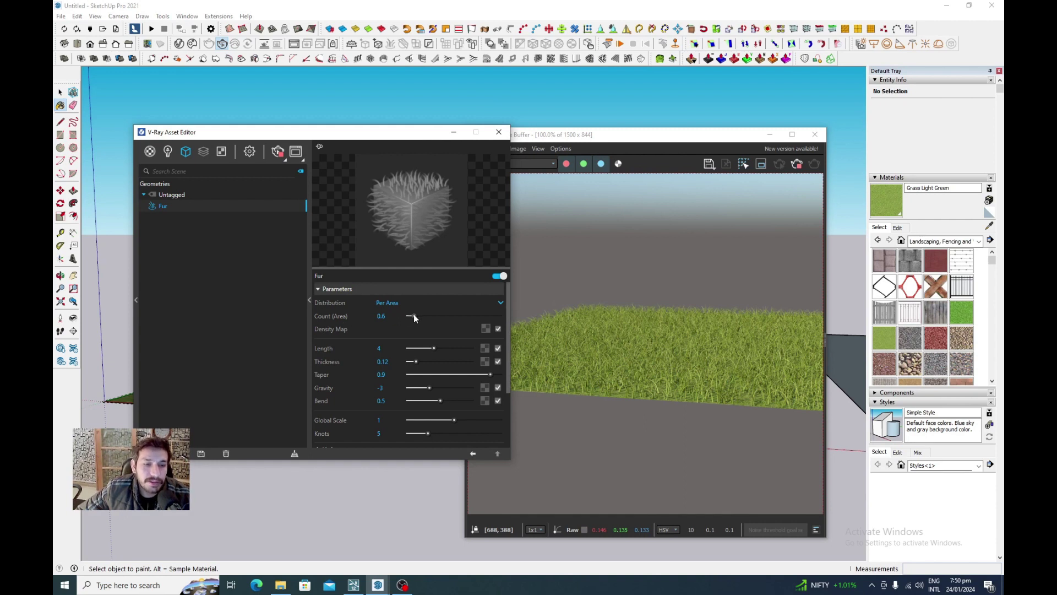
left_click_drag(416, 315, 431, 315)
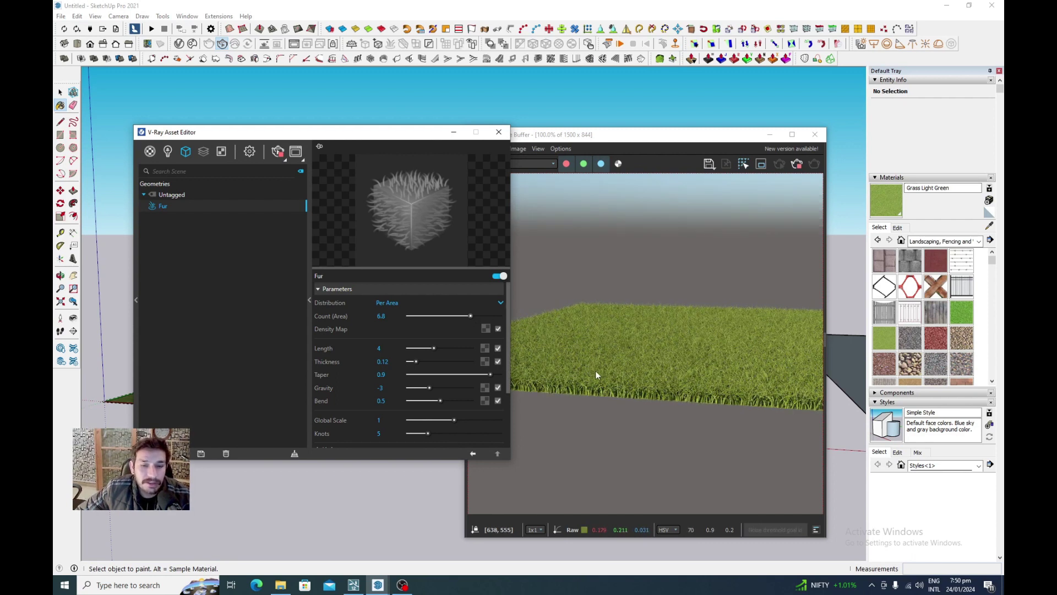
left_click_drag(434, 347, 427, 348)
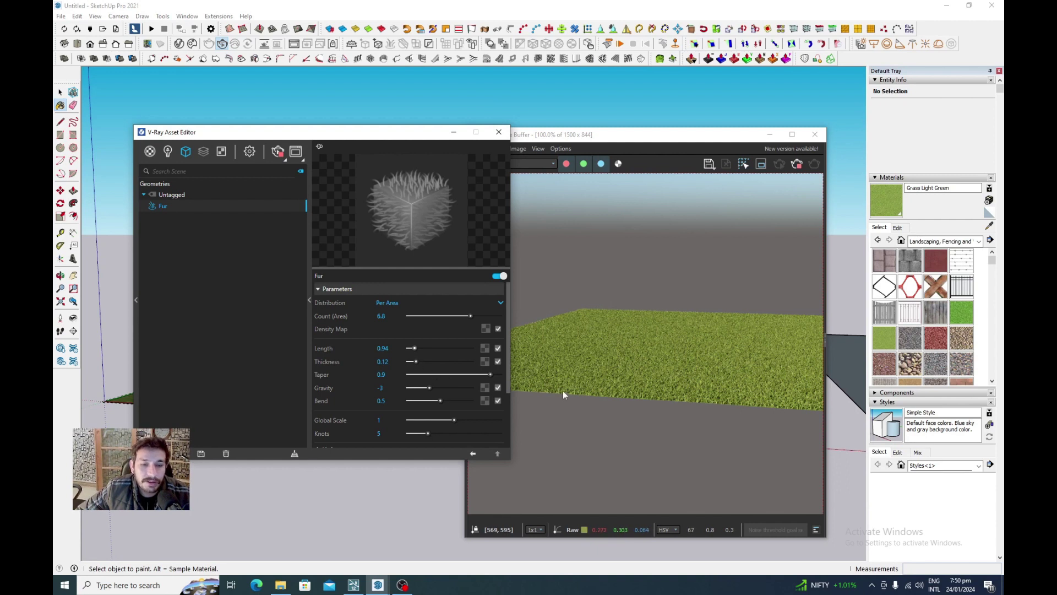
Step: Set the fur Thickness to 0.04 and view the whole grass render
scroll(564, 392, "up", 1)
scroll(564, 392, "up", 1)
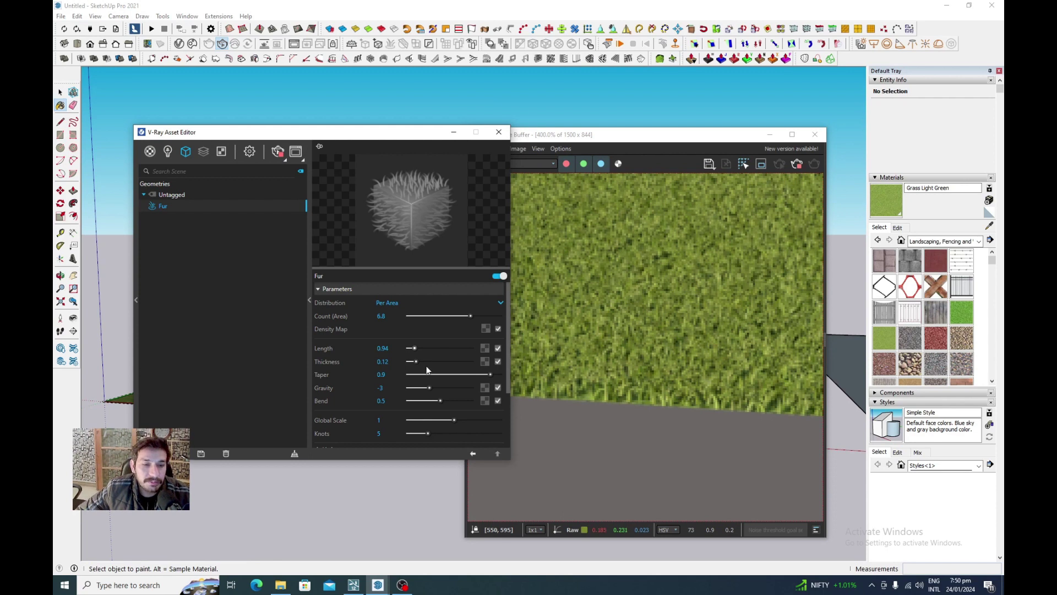
left_click_drag(418, 361, 464, 362)
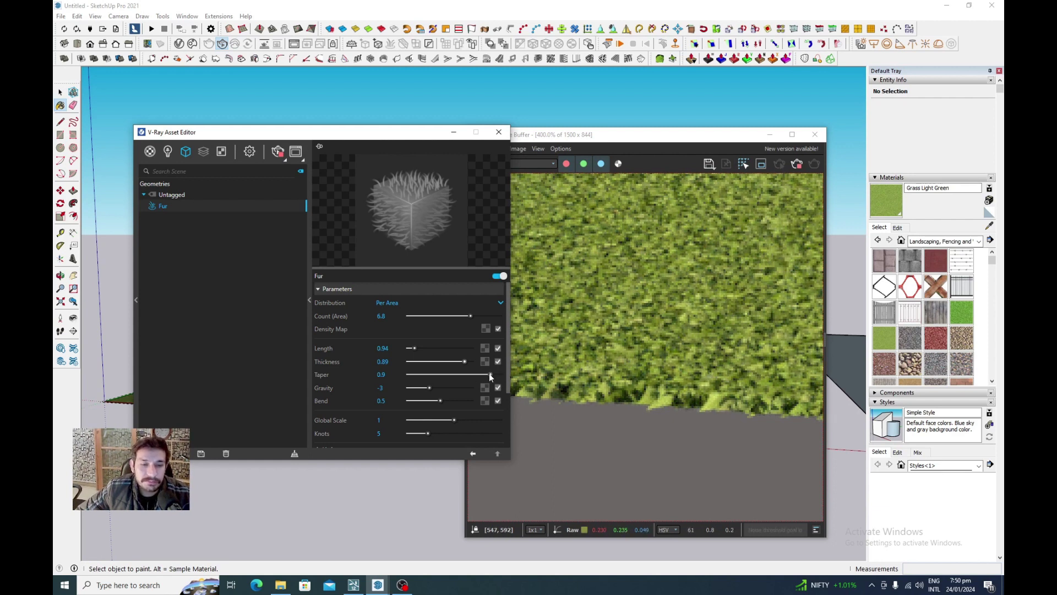
mouse_move(490, 375)
left_mouse_down()
mouse_move(417, 374)
mouse_move(491, 374)
mouse_move(412, 363)
left_mouse_up()
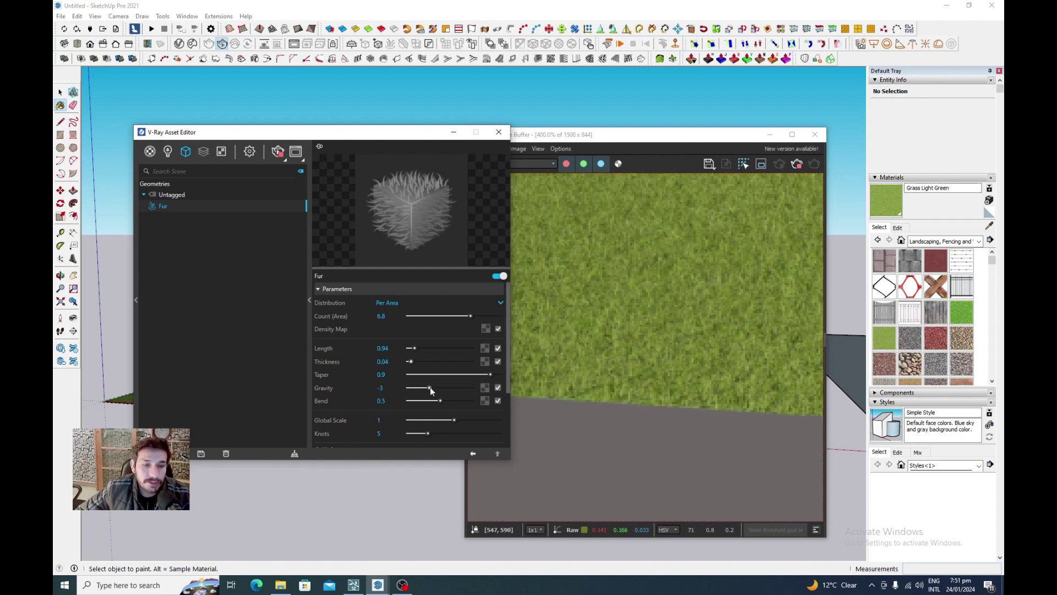
double_click(616, 358)
Step: Set the fur Gravity to -3.6
scroll(616, 358, "up", 1)
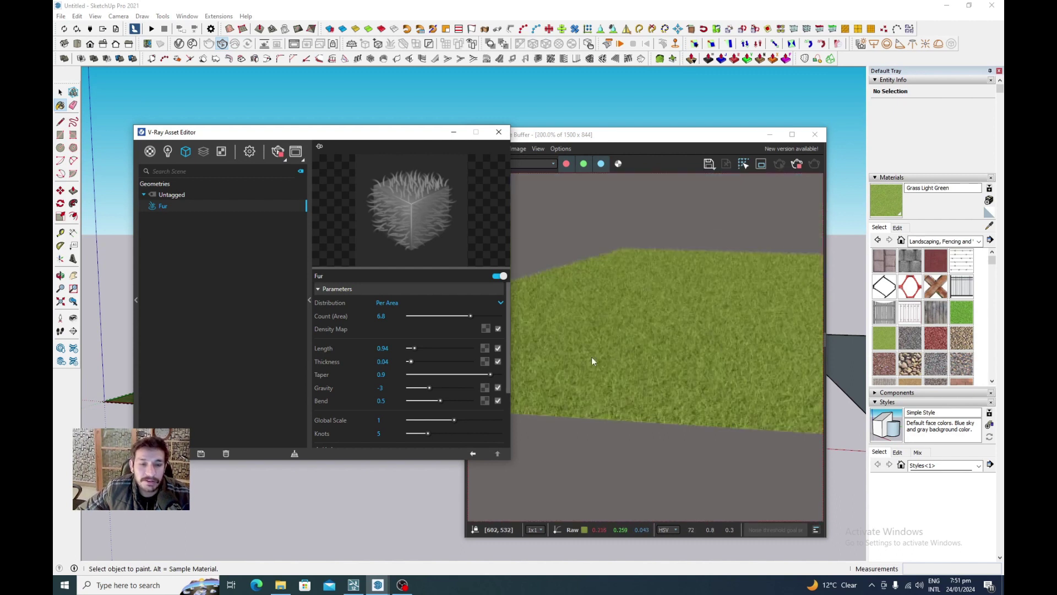
left_click_drag(434, 388, 460, 388)
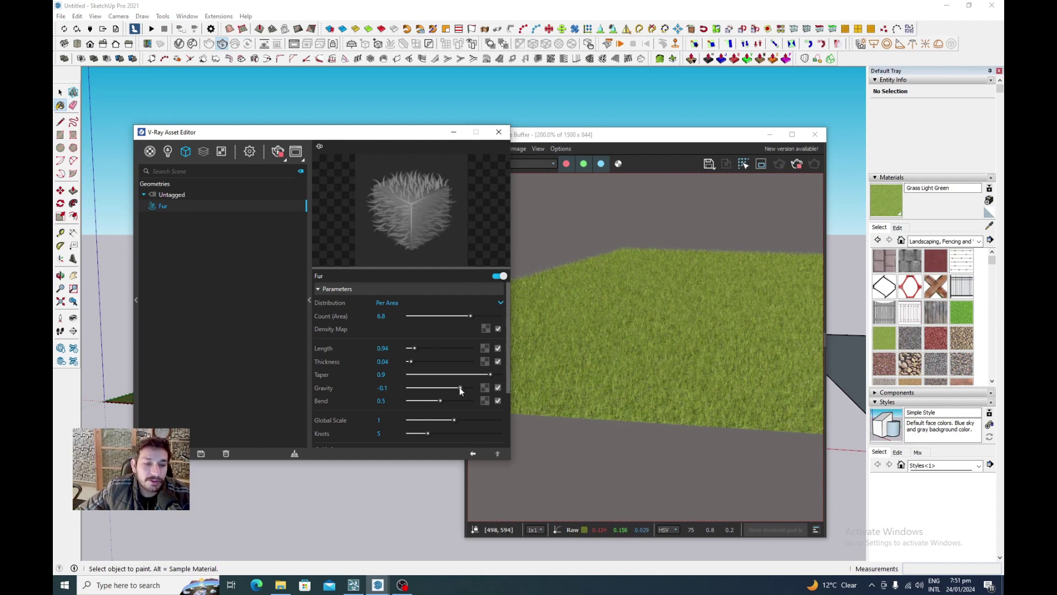
left_click_drag(461, 388, 423, 388)
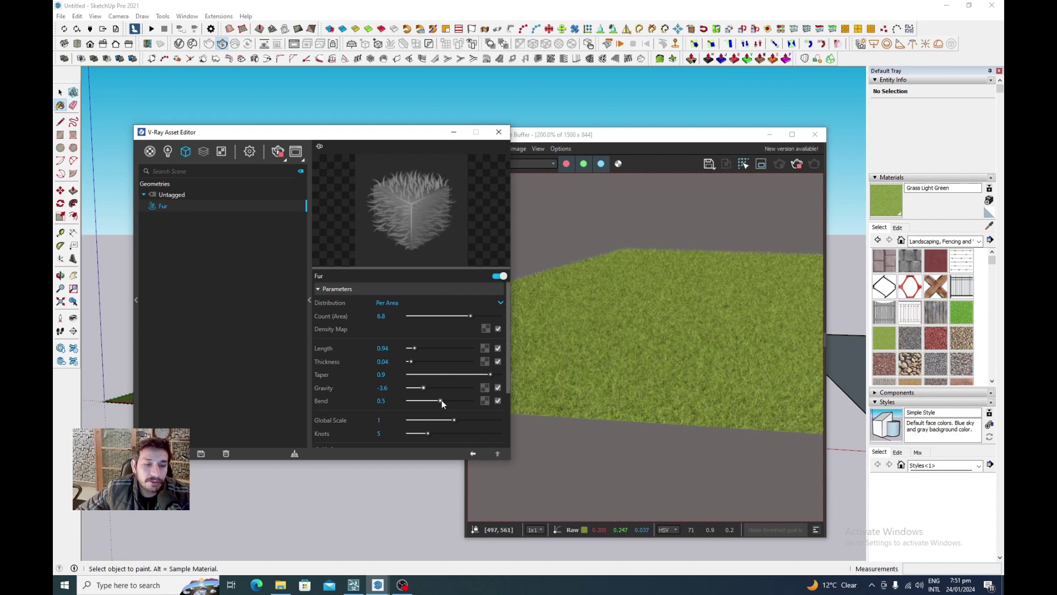
scroll(438, 378, "down", 2)
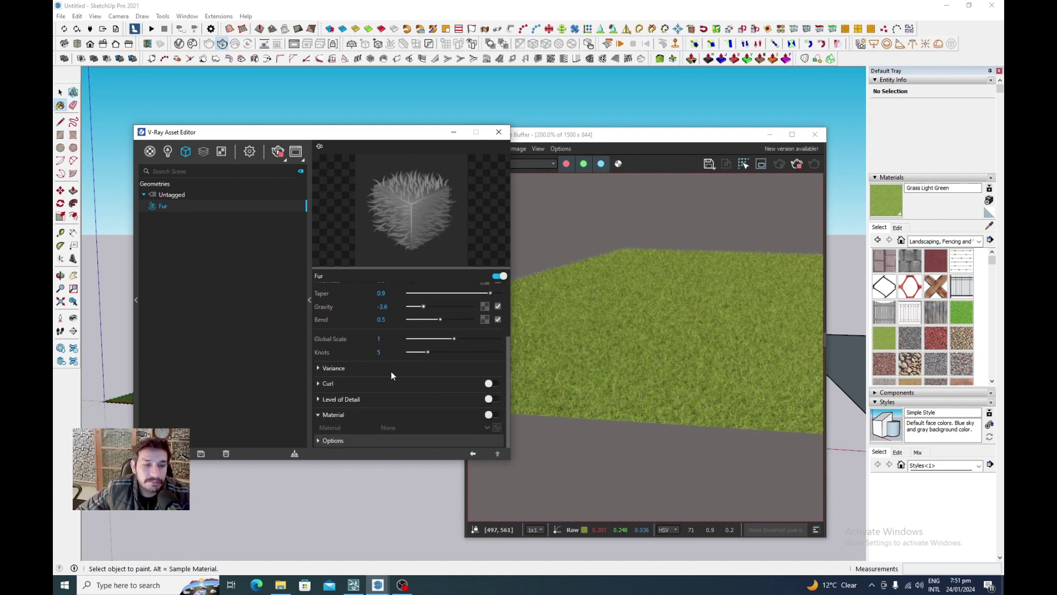